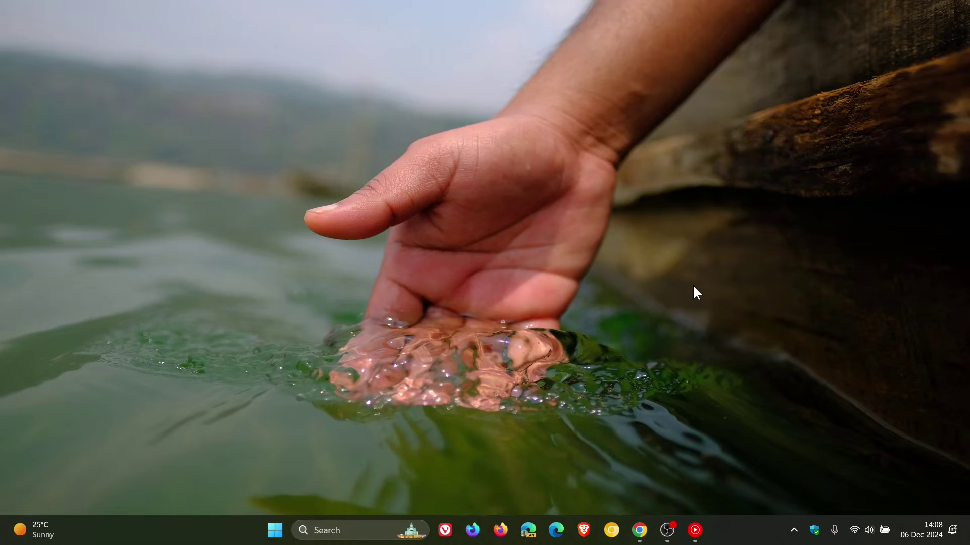
Step: Open Copilot and reopen the 'Friendly Greeting' chat with its 'hi' message from history
click(275, 530)
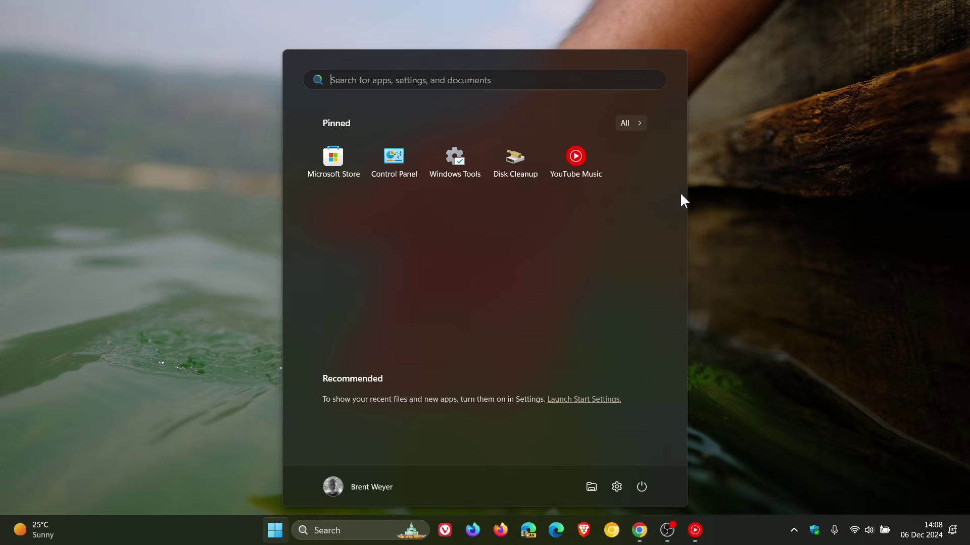
click(635, 123)
click(816, 266)
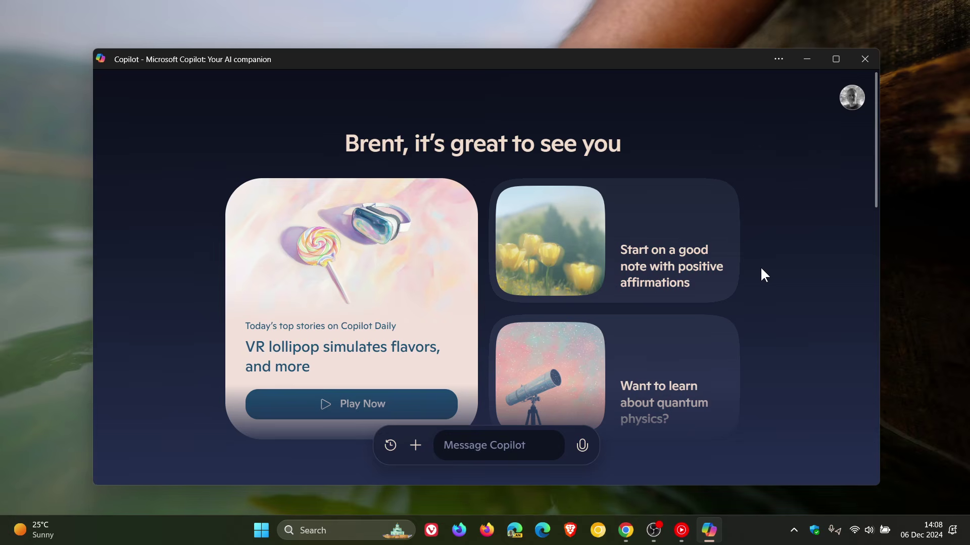
click(390, 445)
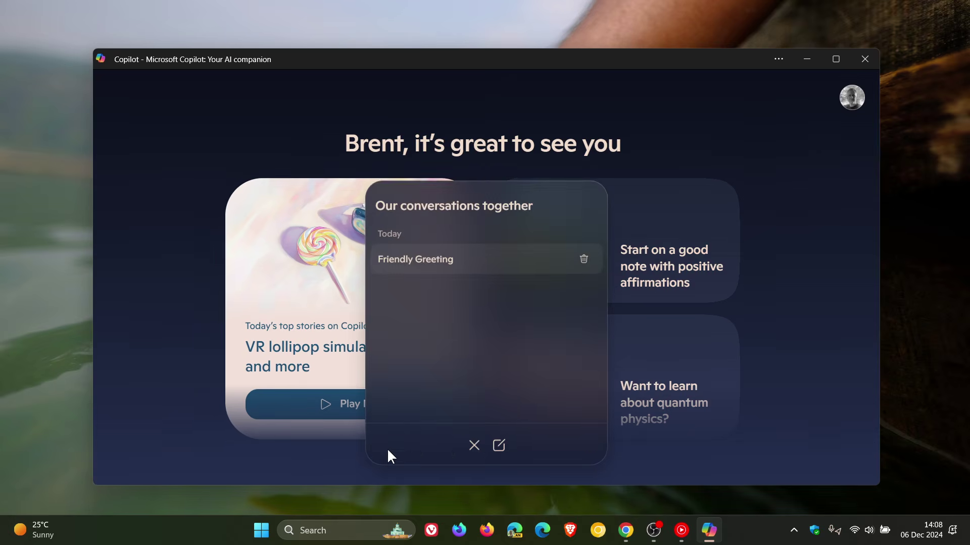
click(484, 261)
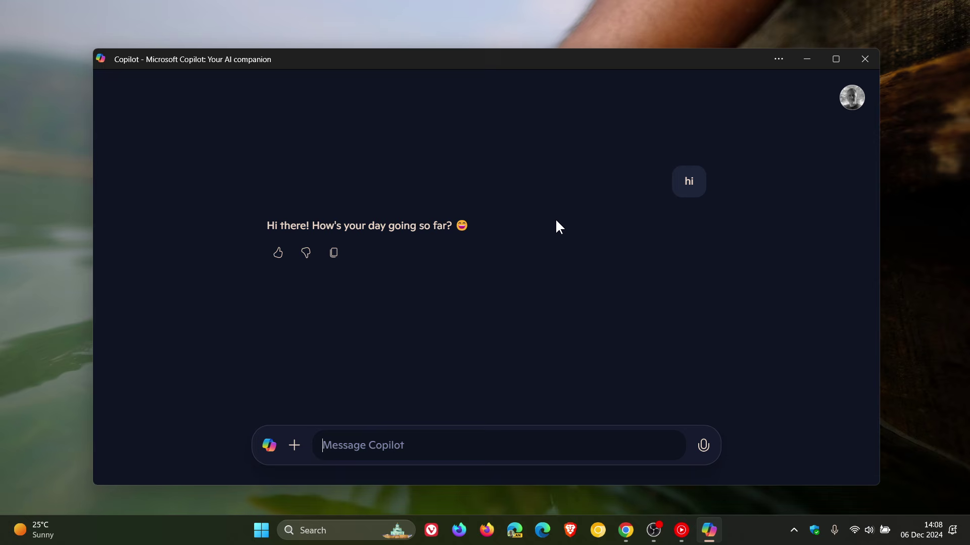
Step: Bring Chrome forward on Gemini's 'Simple Greeting Exchange' chat
click(627, 530)
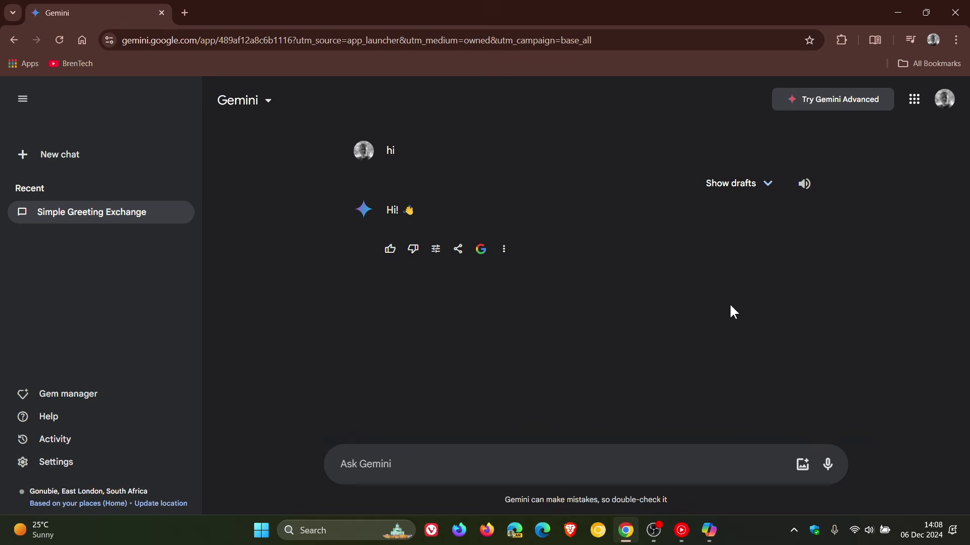
Step: Minimize the Gemini browser and return Copilot to its welcome page with suggestion cards
click(897, 17)
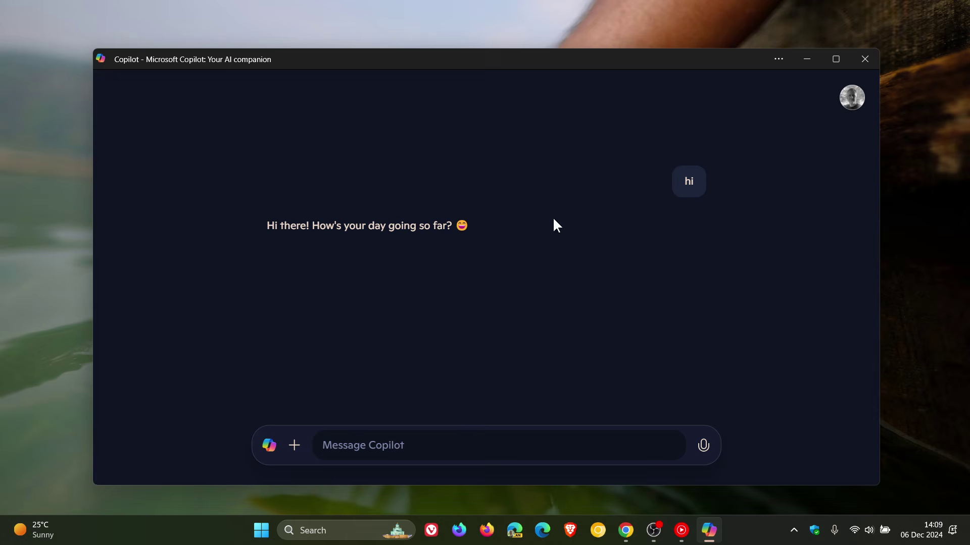
mouse_move(424, 235)
click(269, 445)
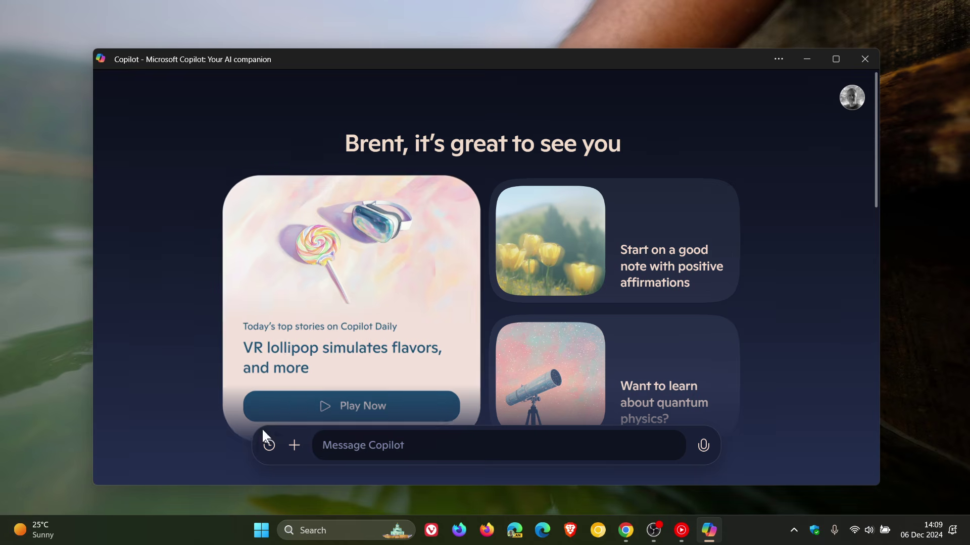
Step: Browse Copilot's past conversations, close the history panel, and minimize the Copilot window
click(270, 446)
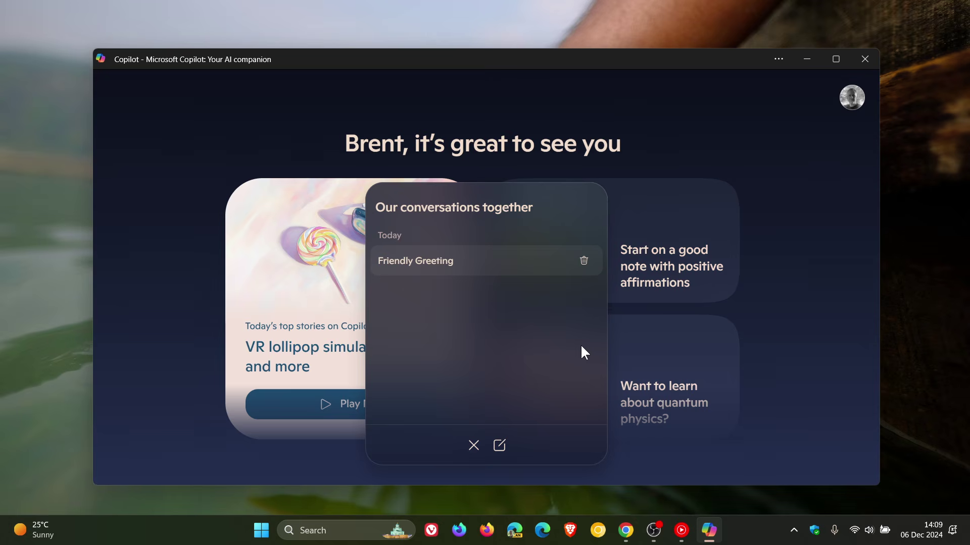
click(804, 217)
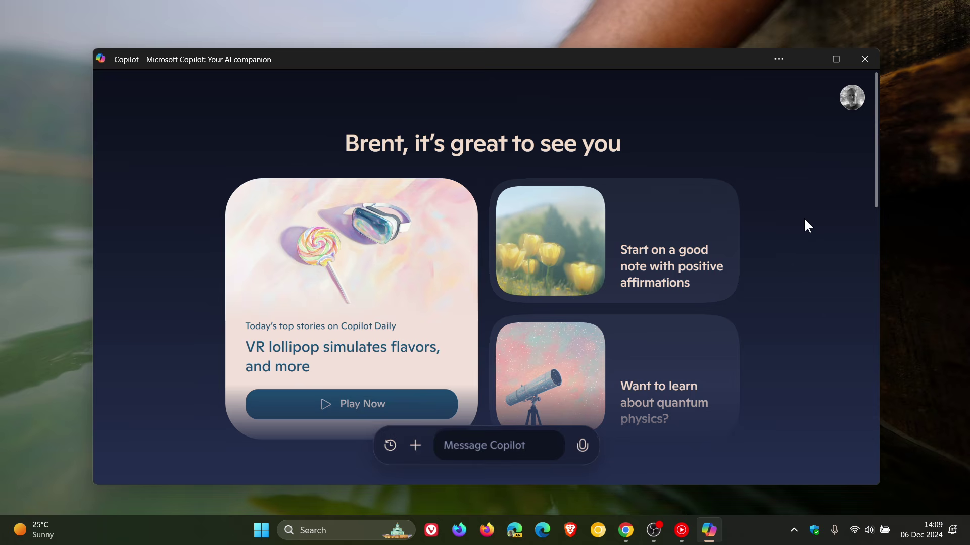
click(806, 59)
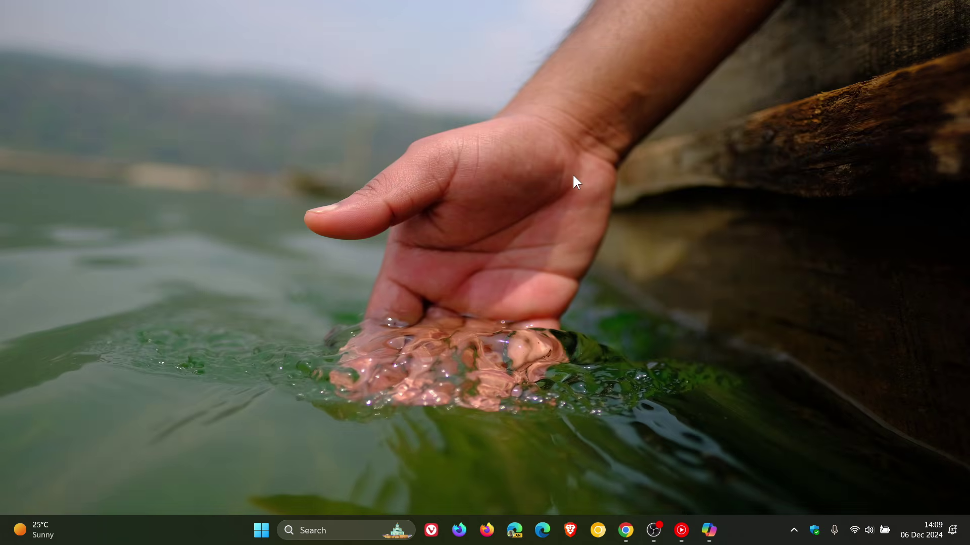